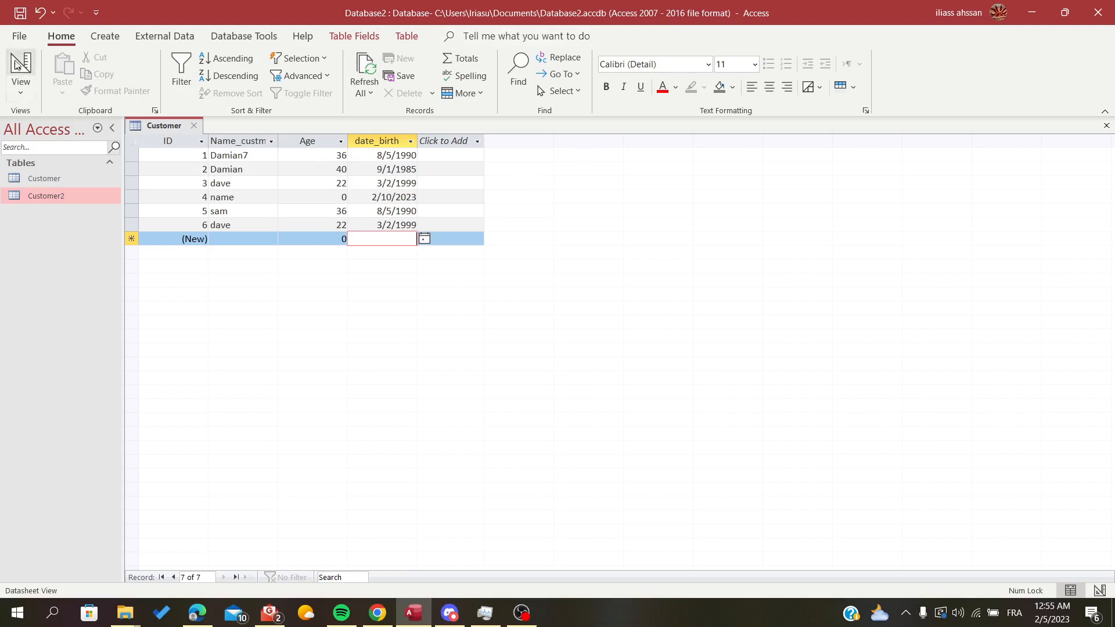
Start importing external data into the database from an Excel file
click(156, 39)
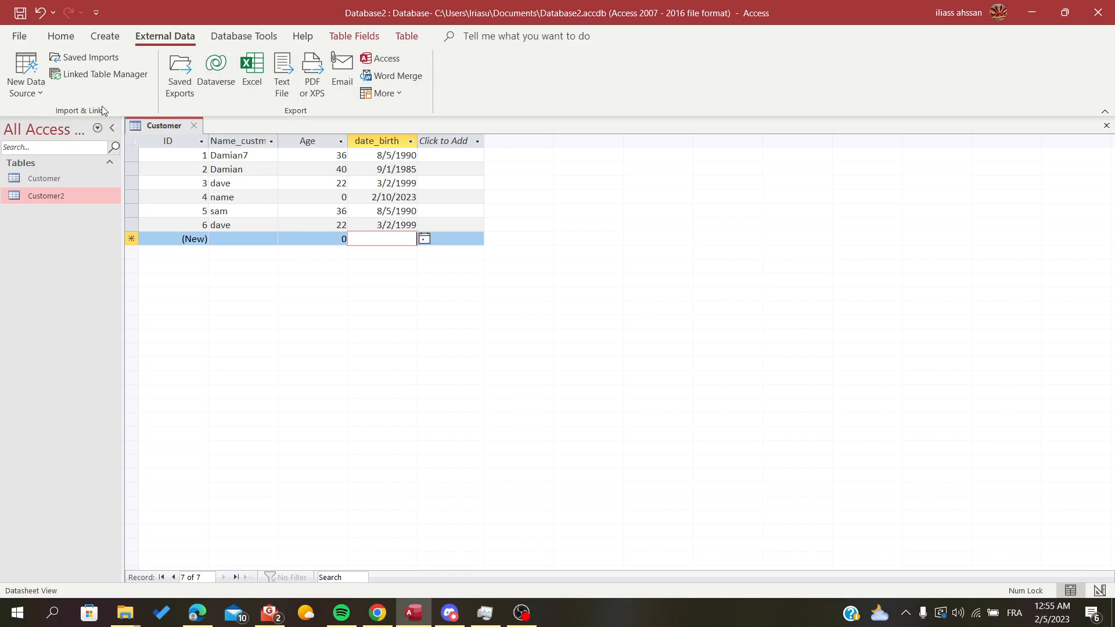
click(32, 96)
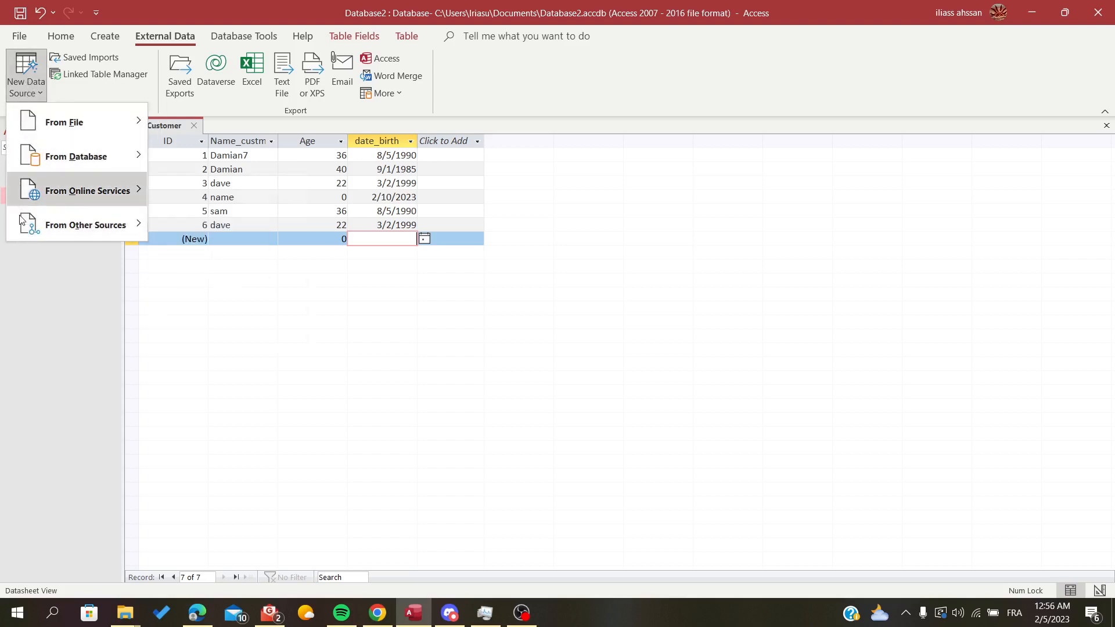
mouse_move(66, 228)
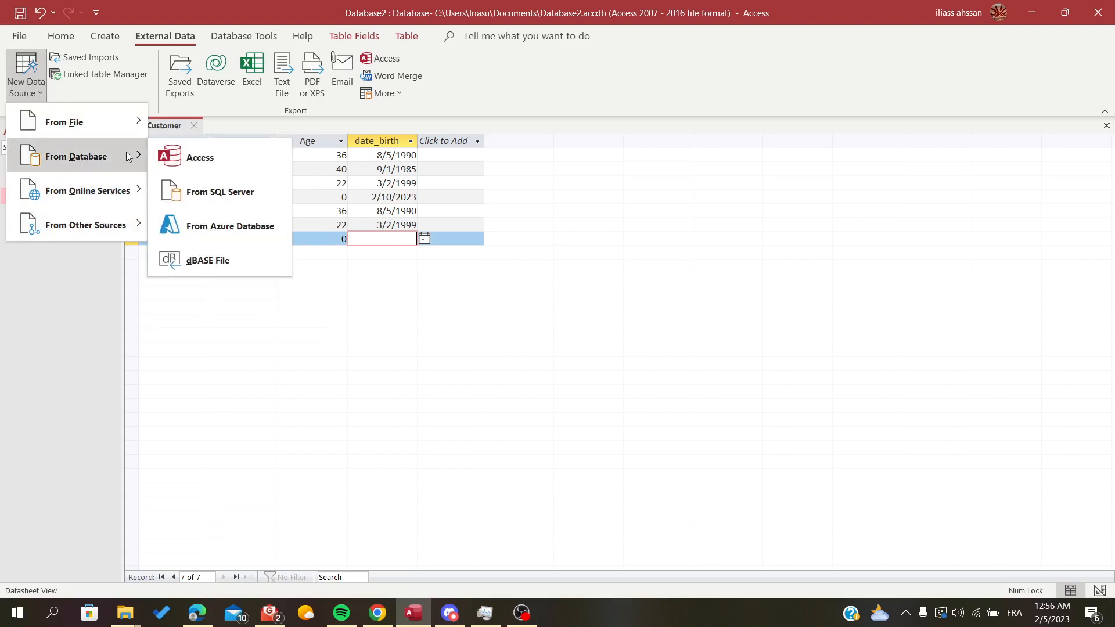
mouse_move(49, 136)
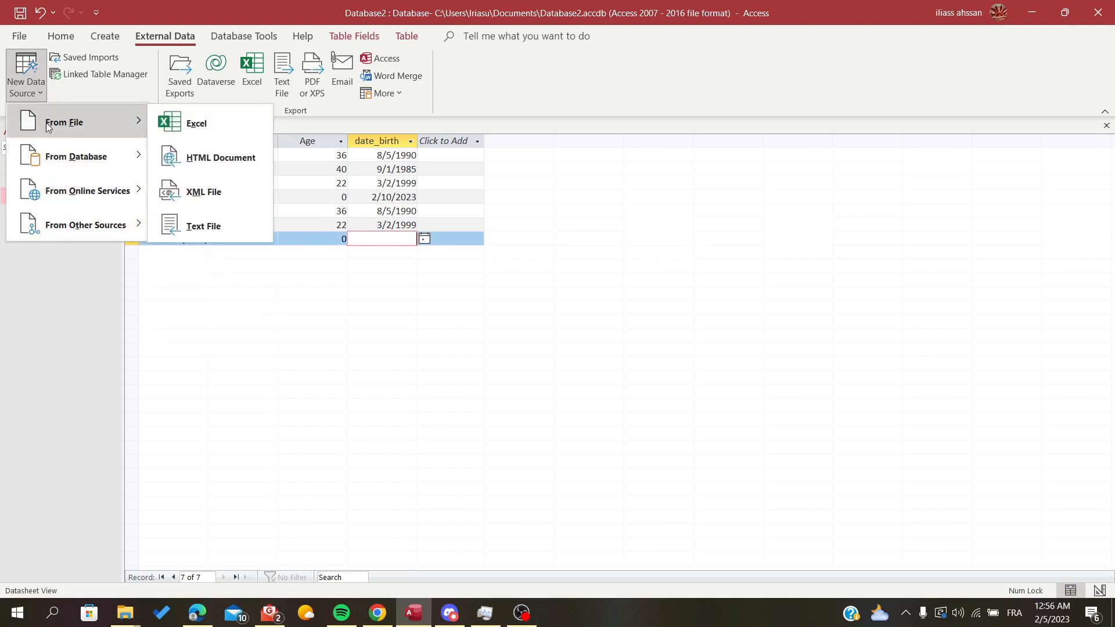
click(216, 128)
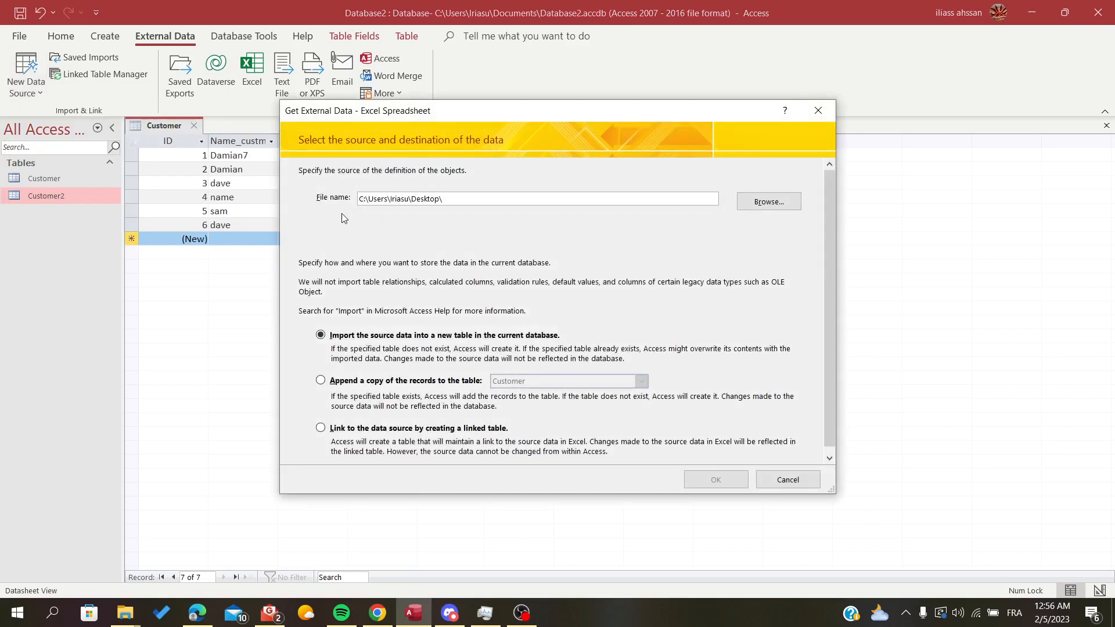
Choose New Microsoft Excel Worksheet.xlsx on the Desktop as the source and import it into a new table in the current database
click(341, 196)
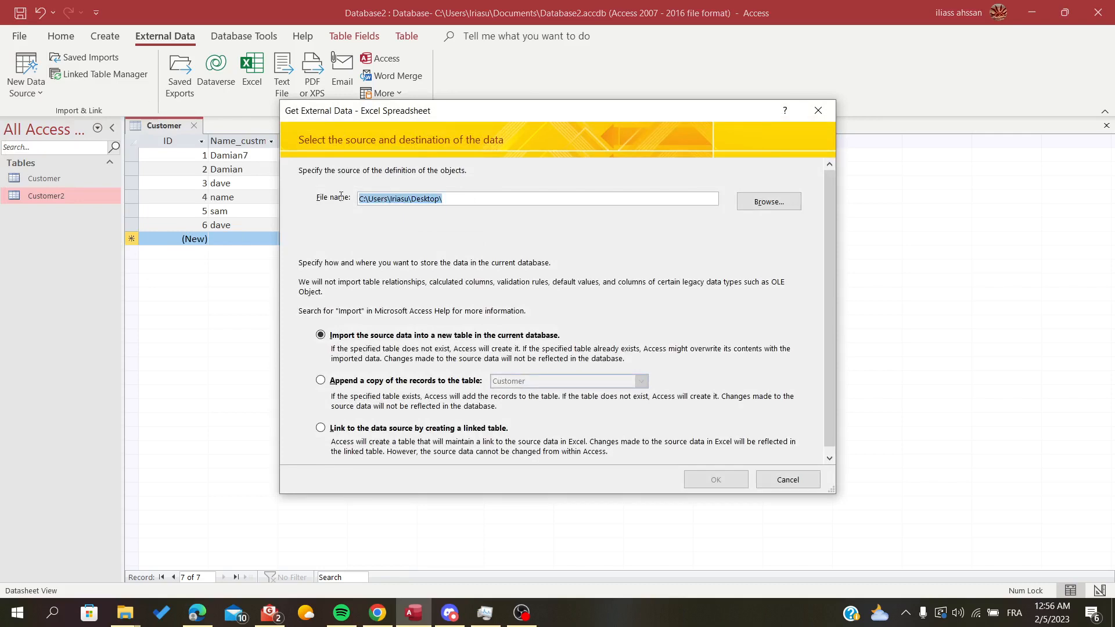
click(746, 203)
scroll(659, 317, down, 5)
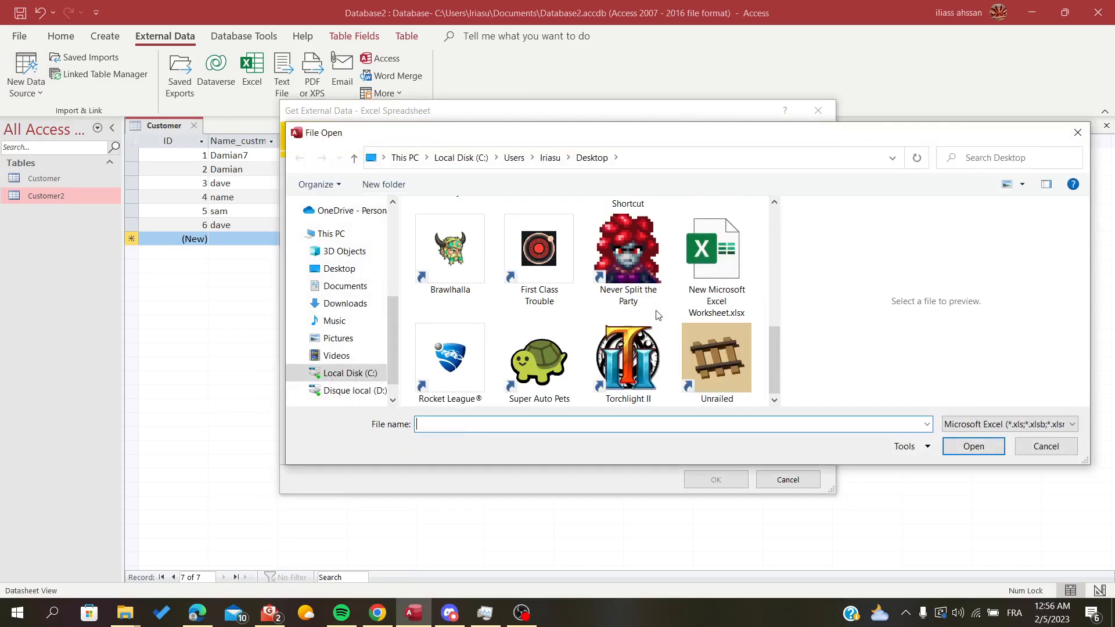
click(699, 266)
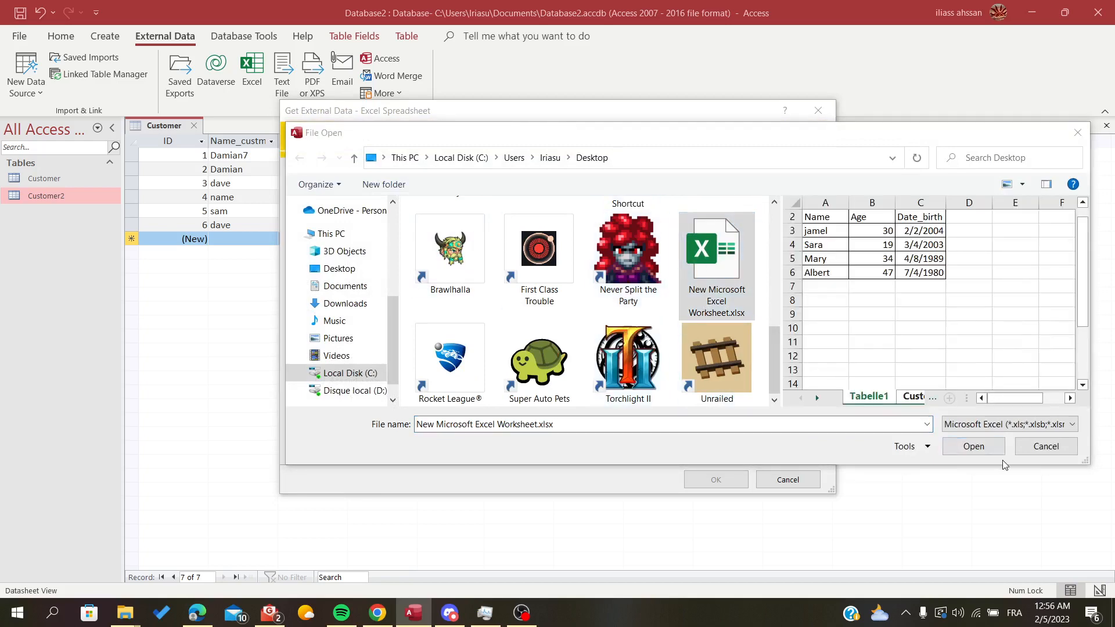
click(980, 452)
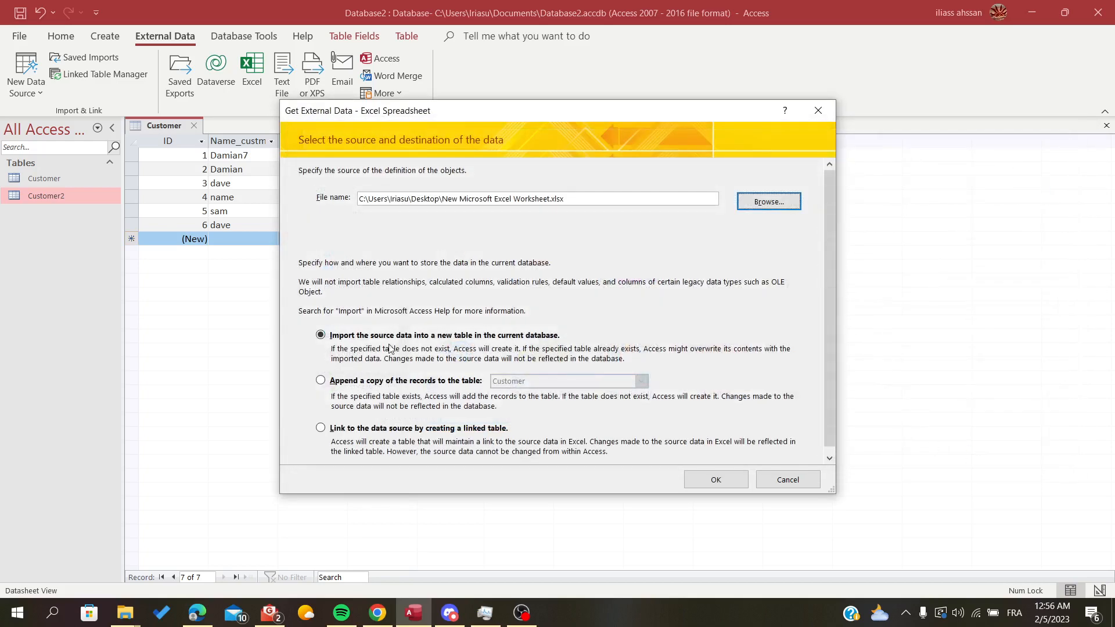
scroll(349, 345, down, 1)
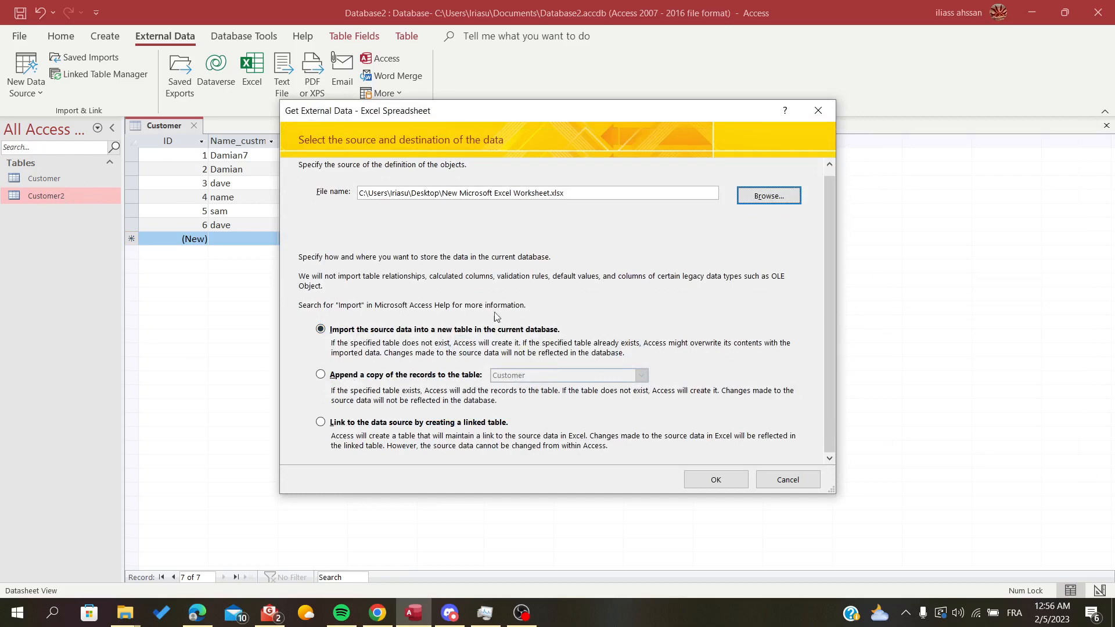
click(703, 473)
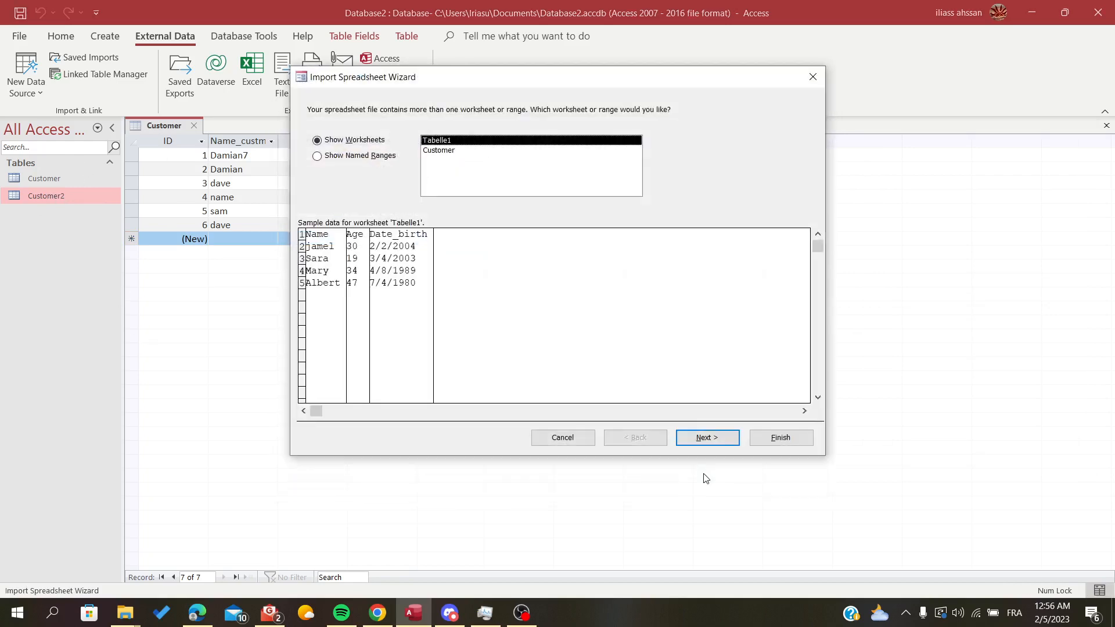
Preview the Customer worksheet, select Tabelle1 as the worksheet to import, and accept automatically assigned valid field names
drag(572, 75, 451, 89)
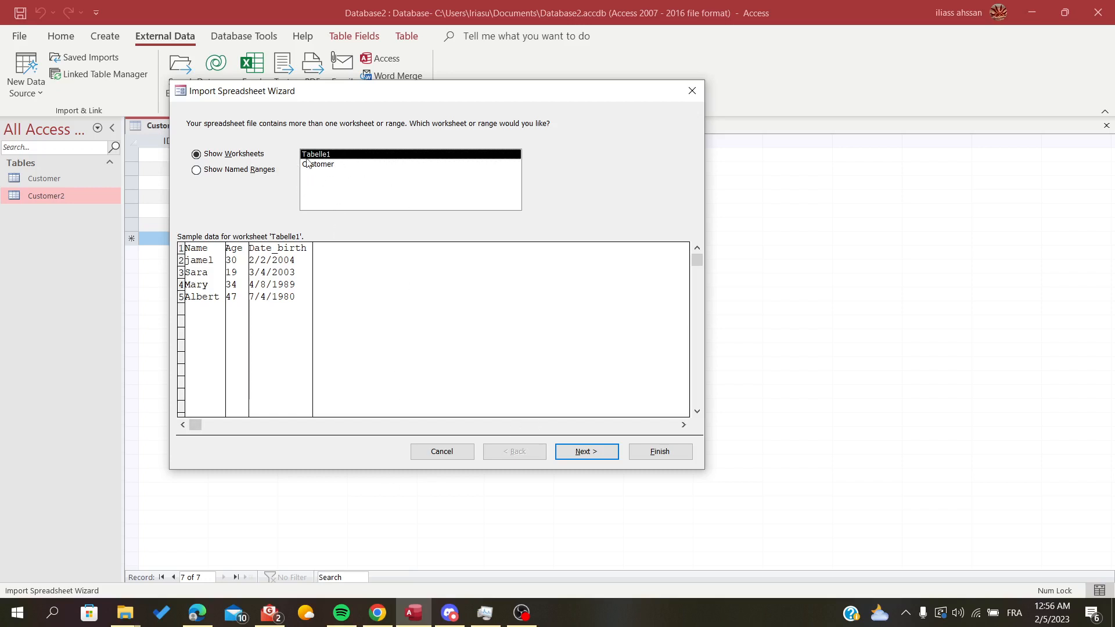
click(323, 167)
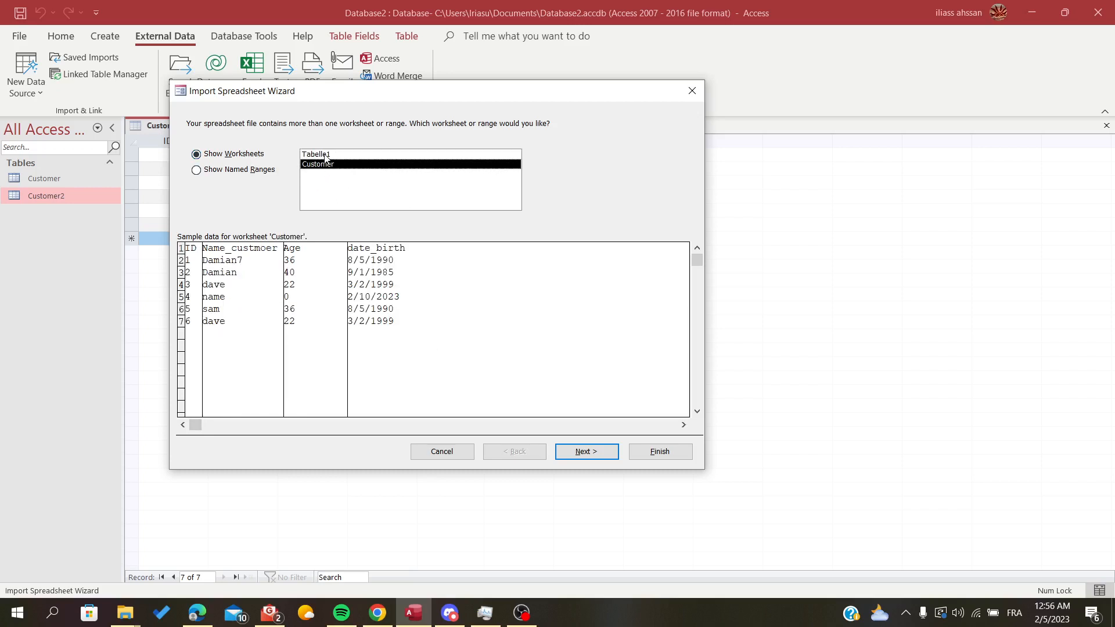
click(323, 155)
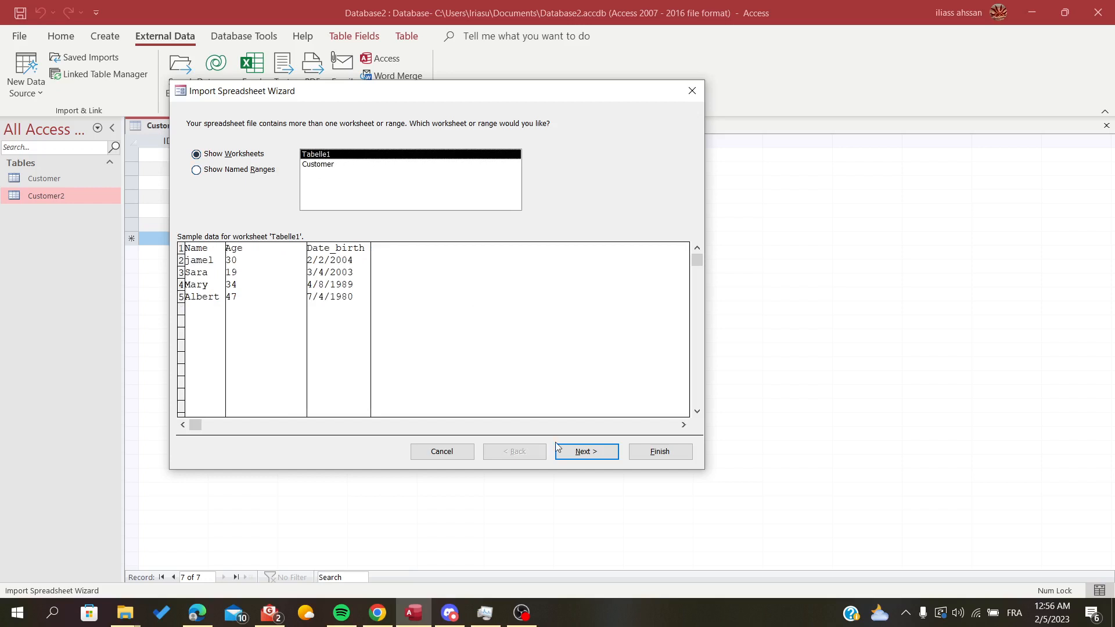
click(587, 457)
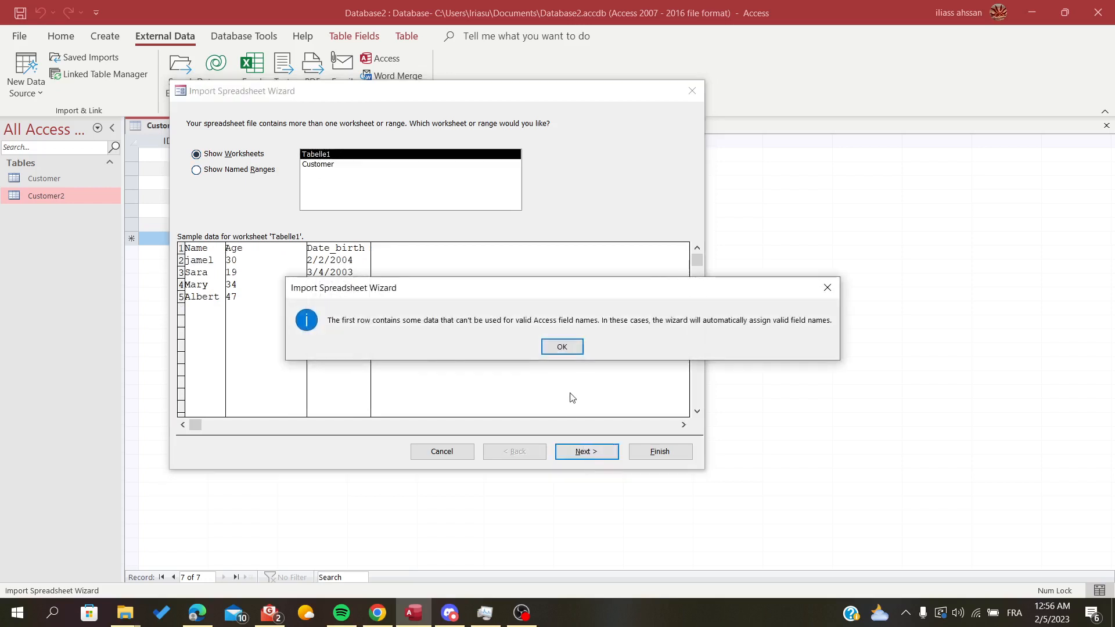
click(553, 348)
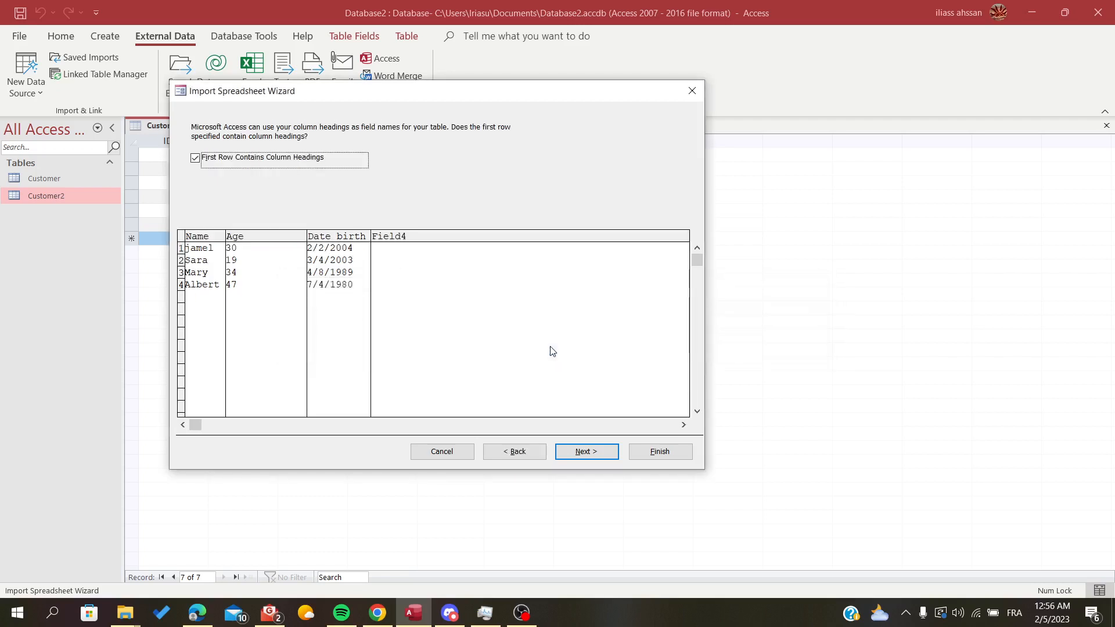
Keep the worksheet's first row as column headings and proceed to the field options
click(196, 159)
click(196, 159)
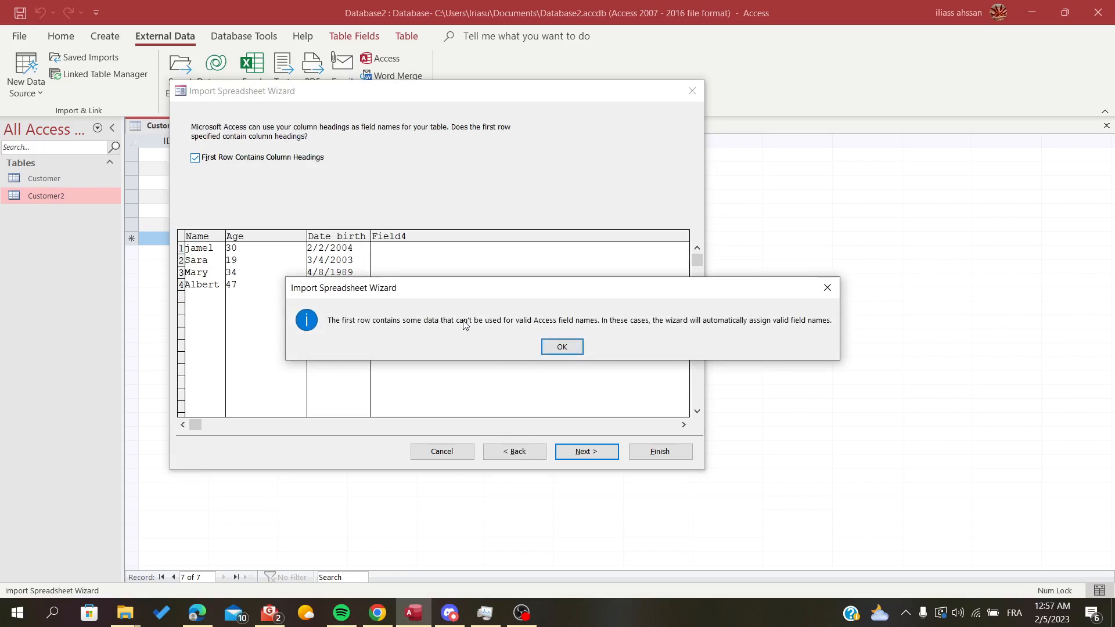
click(562, 347)
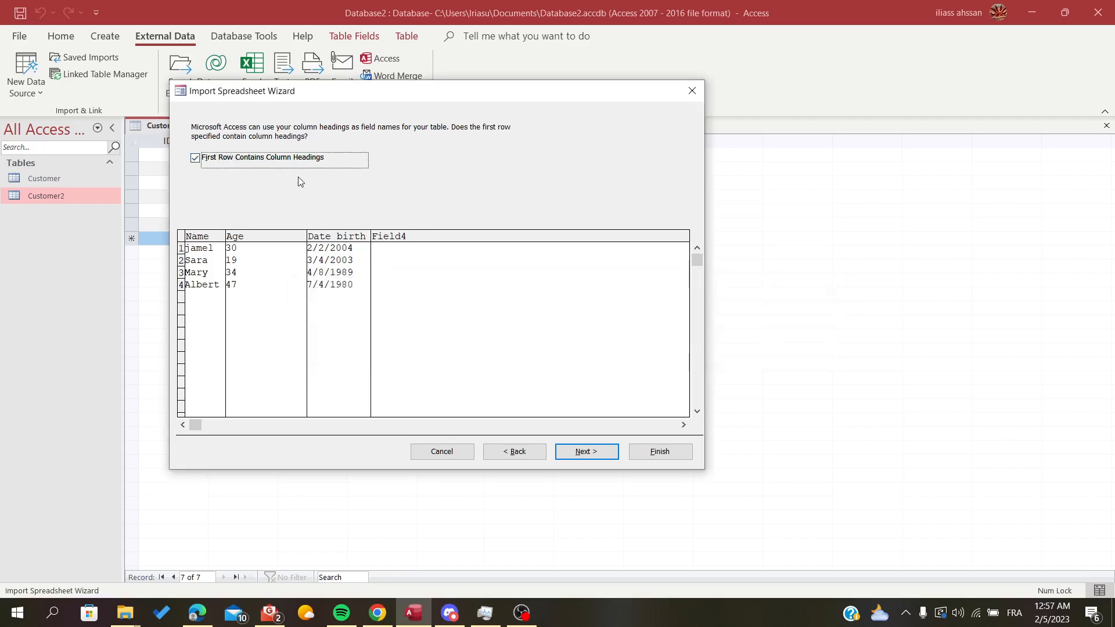
click(400, 237)
click(588, 453)
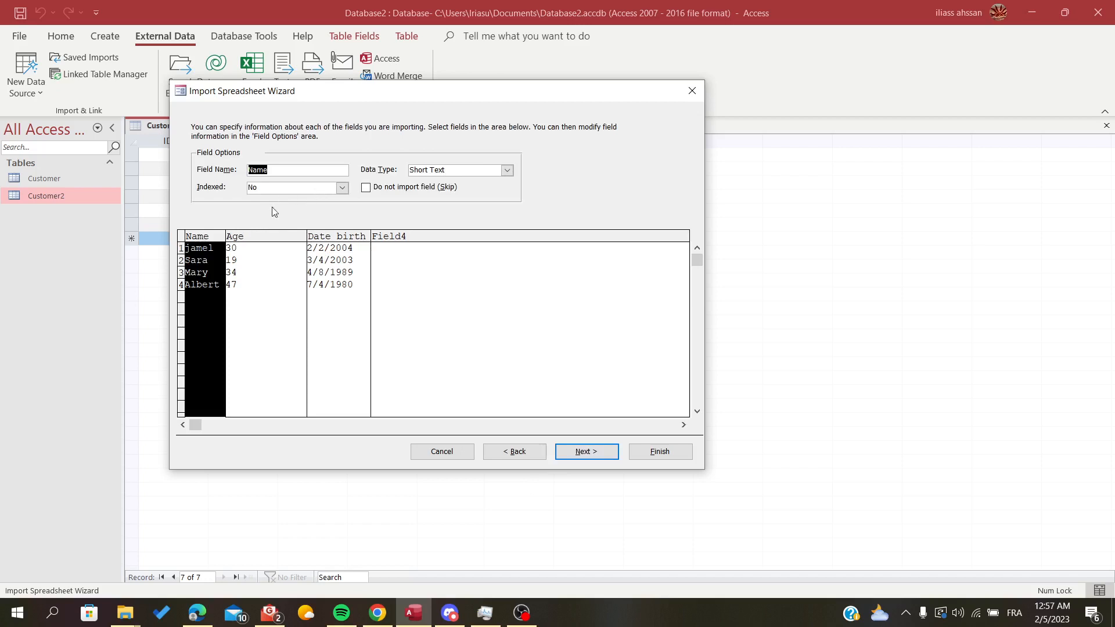
Try indexing the Name field as Yes (Duplicates OK) and set its index back to No
click(342, 187)
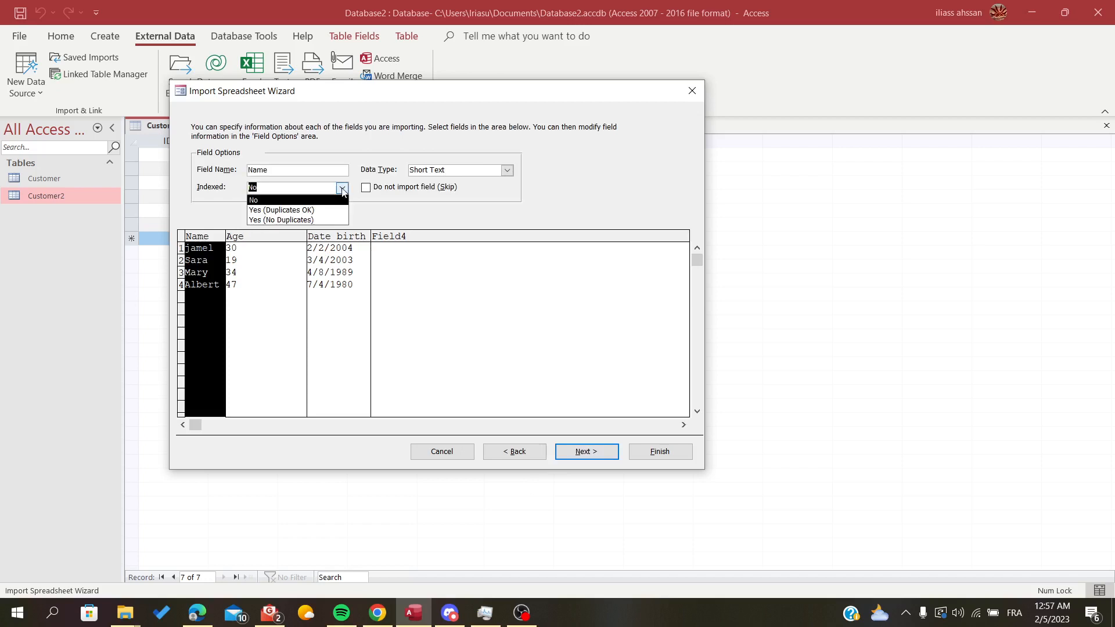
click(283, 210)
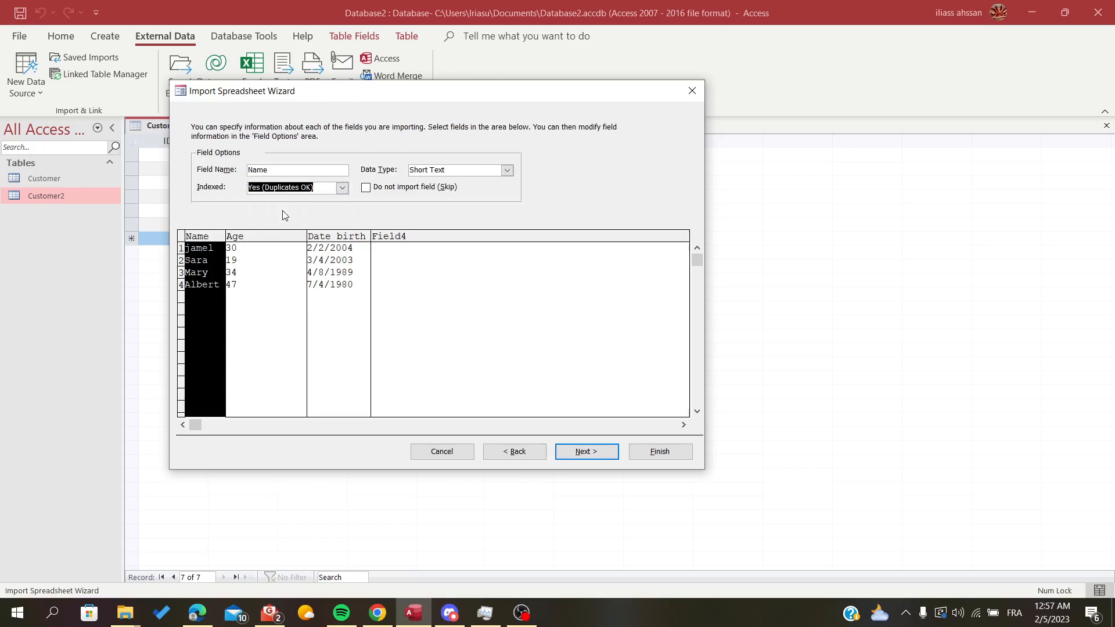
click(336, 189)
click(317, 199)
double_click(287, 168)
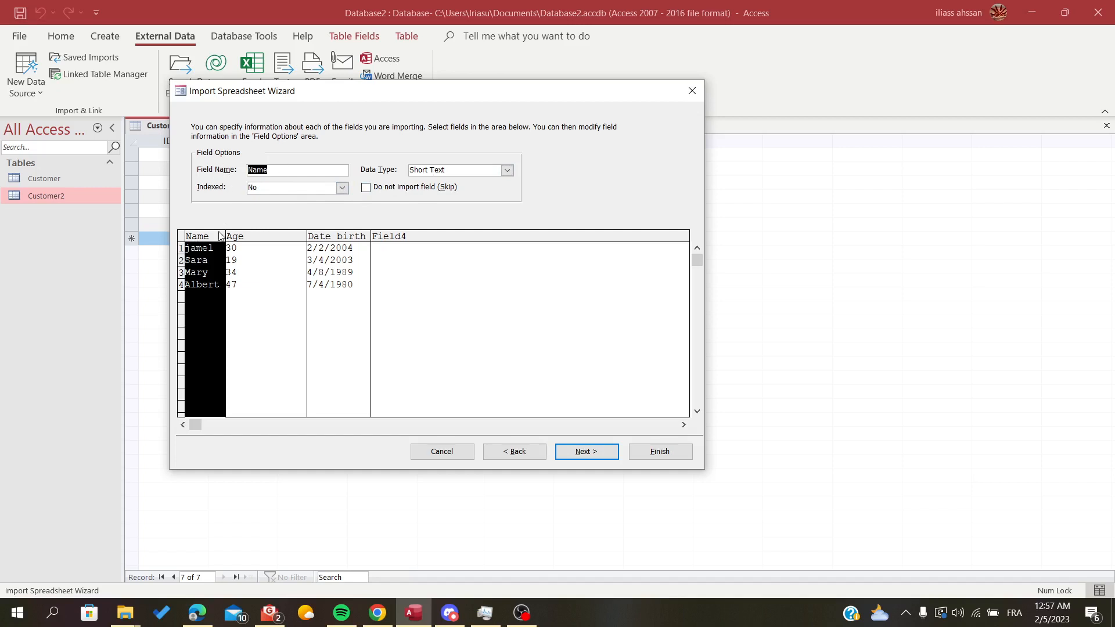
Accept the field options, preview the table without a primary key, and let Access add the primary key
click(593, 456)
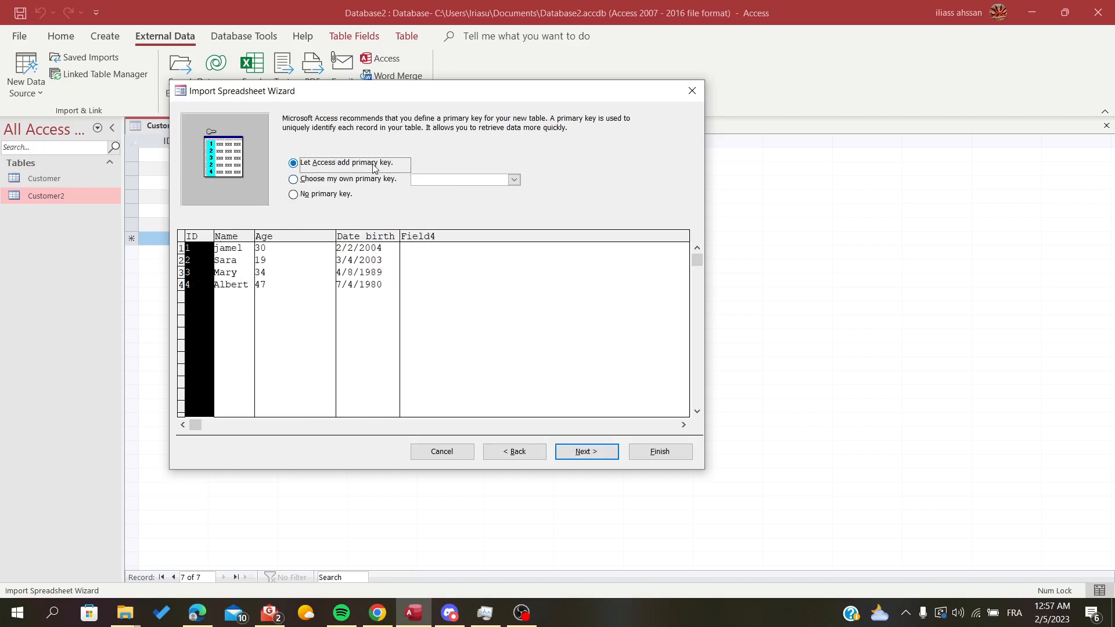
click(291, 198)
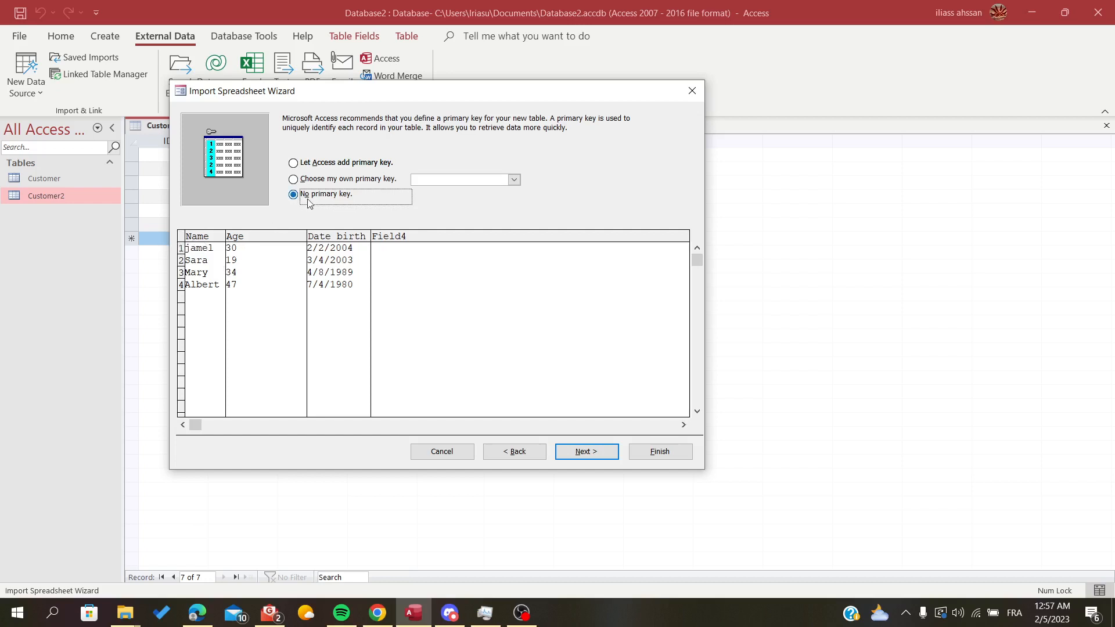
click(291, 164)
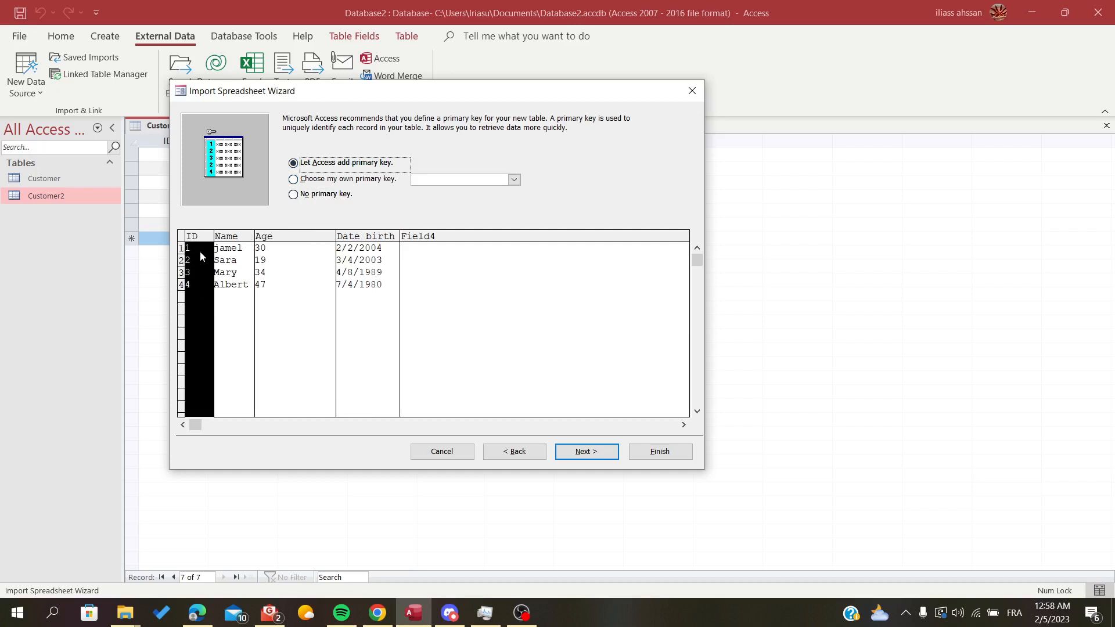
click(581, 459)
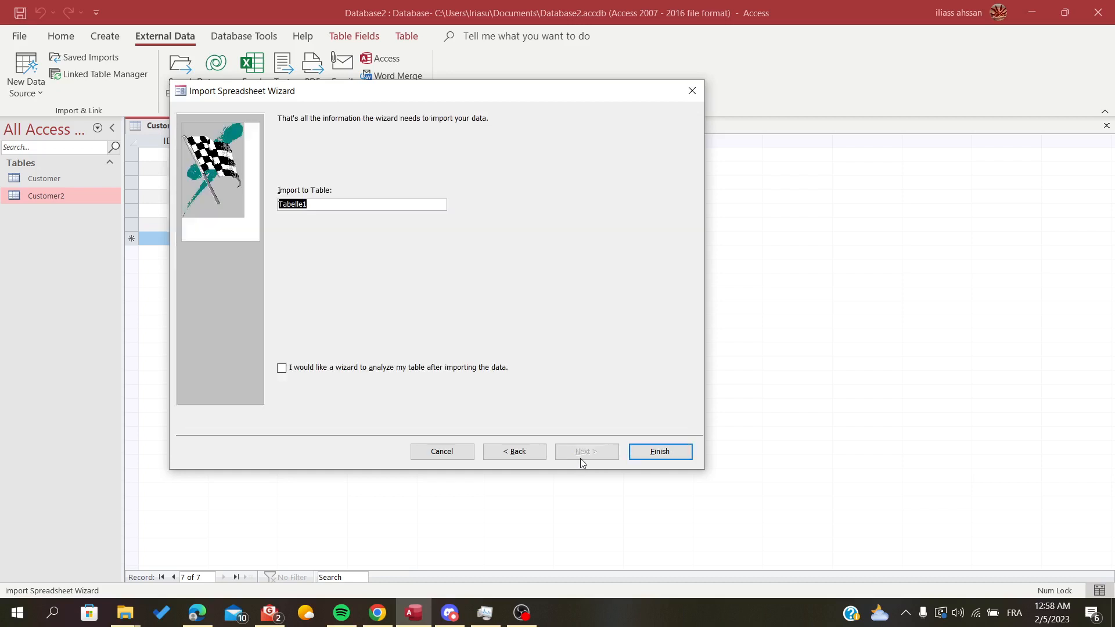
Name the destination table "import" and finish the import without saving the import steps
click(329, 205)
drag(316, 204, 235, 206)
key(BackSpace)
click(649, 453)
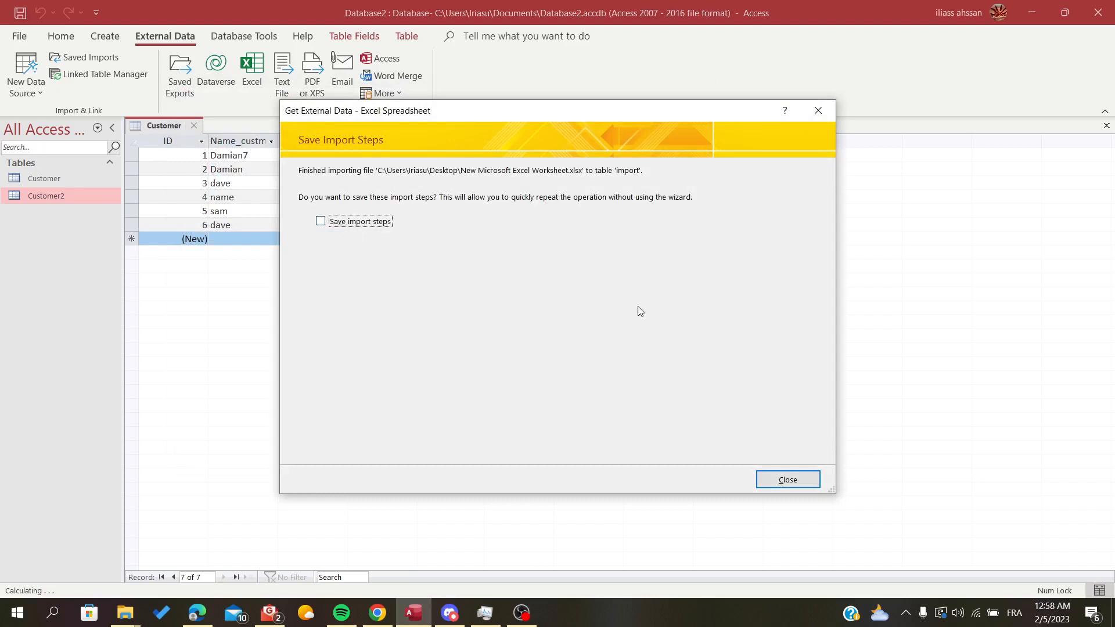
click(761, 478)
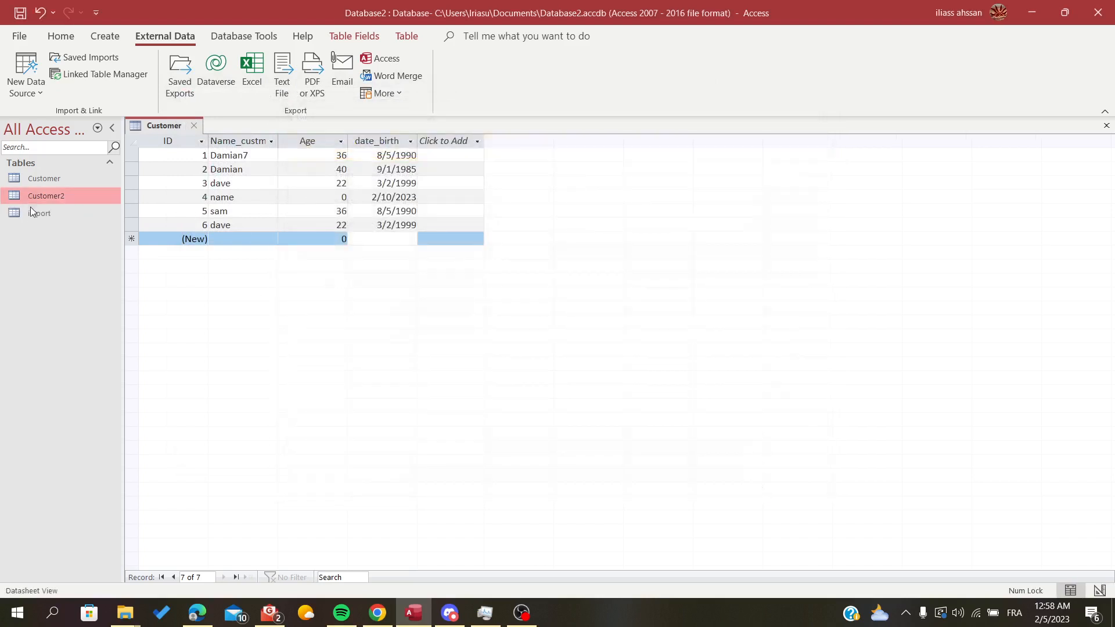
Open the import table to check its imported records
double_click(29, 215)
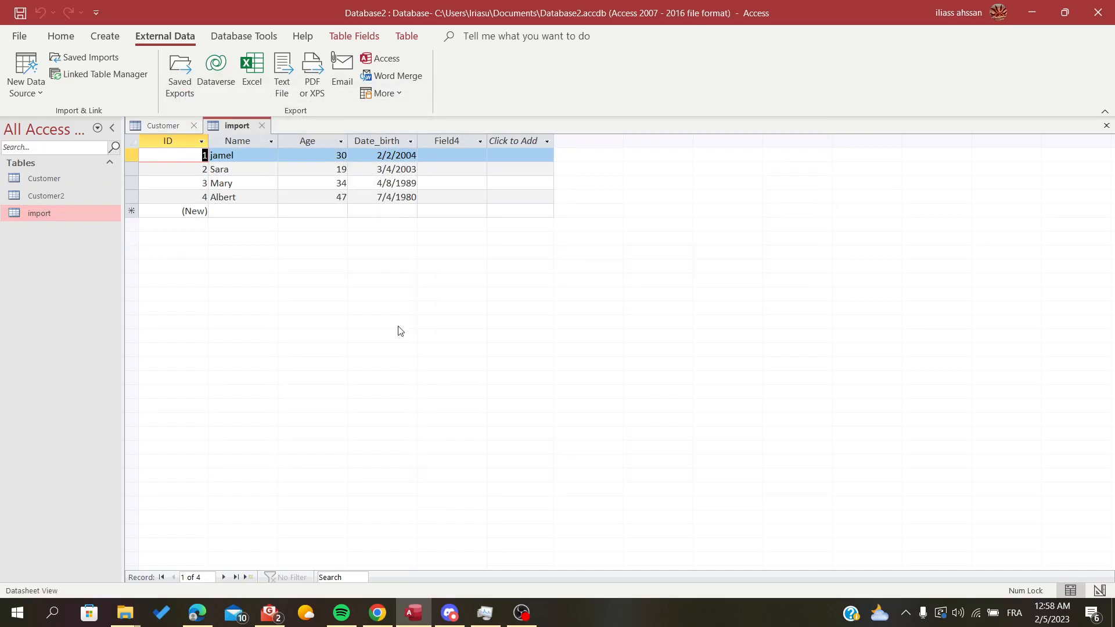
key(space)
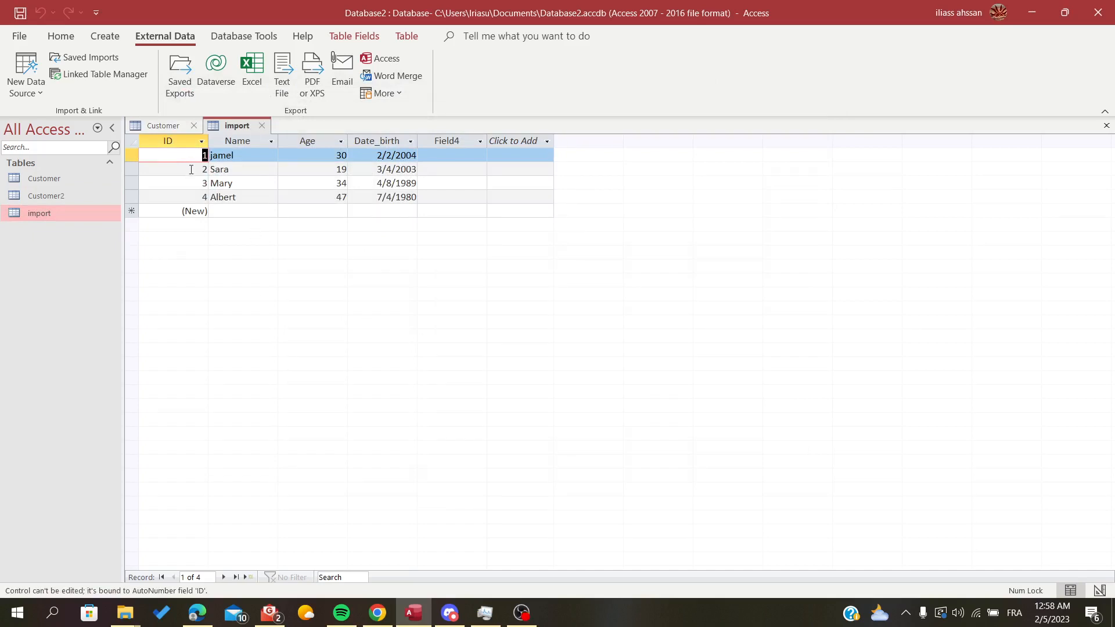